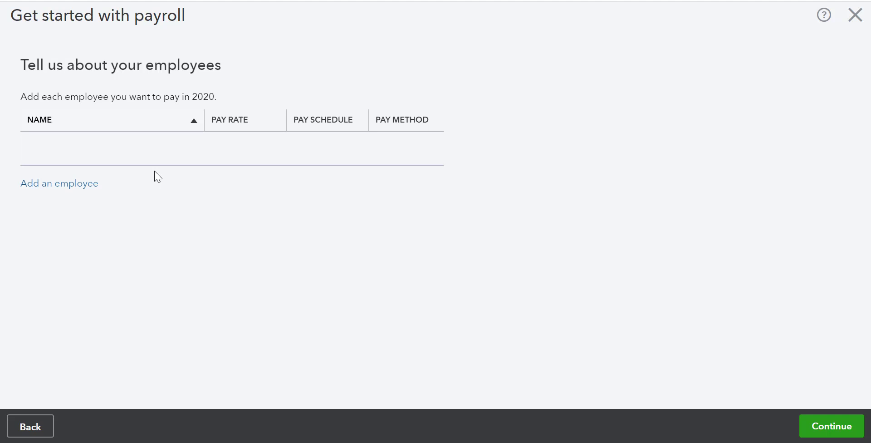
# - Add an employee and fill in the personal info with the employee's name, hire date 02/07/2020 and email
pyautogui.click(78, 186)
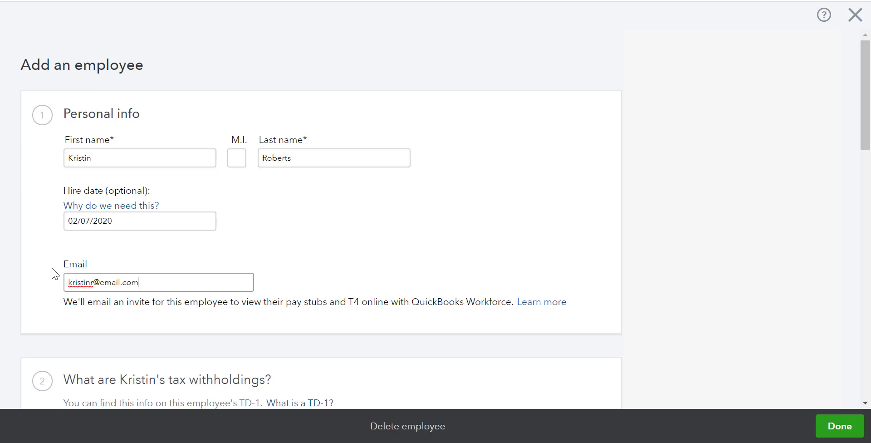
pyautogui.scroll(-4, 54, 273)
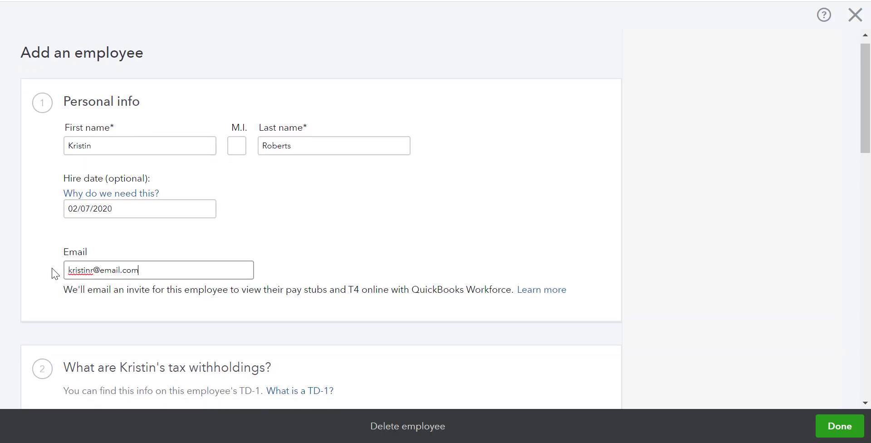
pyautogui.scroll(-1, 54, 273)
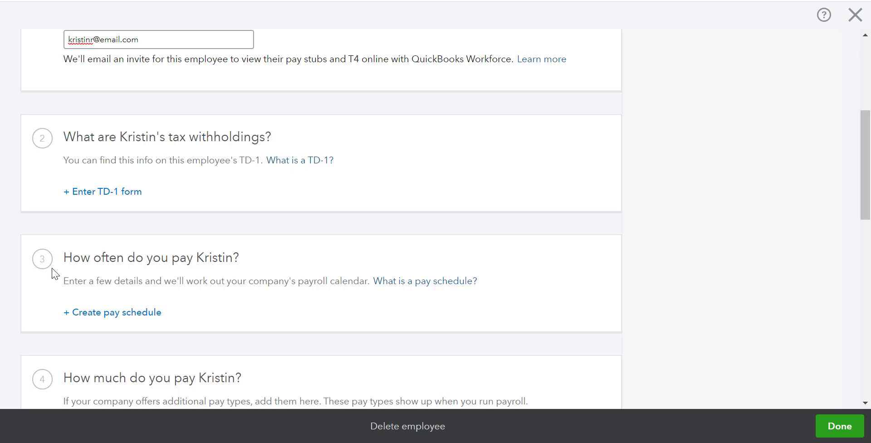
# - Fill in the employee's TD-1 form with their date of birth, home address and Social Insurance Number
pyautogui.click(100, 194)
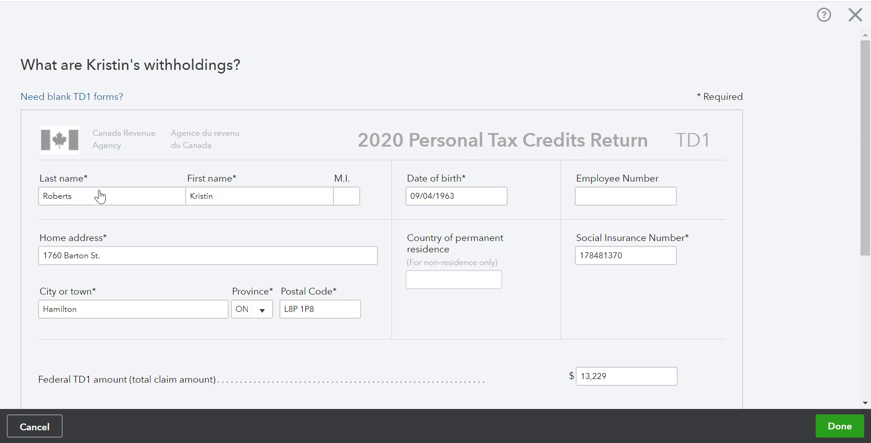
pyautogui.scroll(-5, 100, 196)
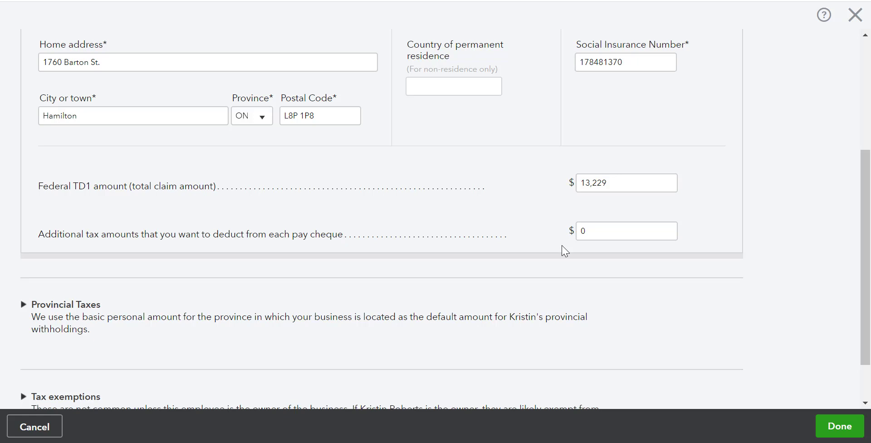
pyautogui.scroll(-2, 563, 249)
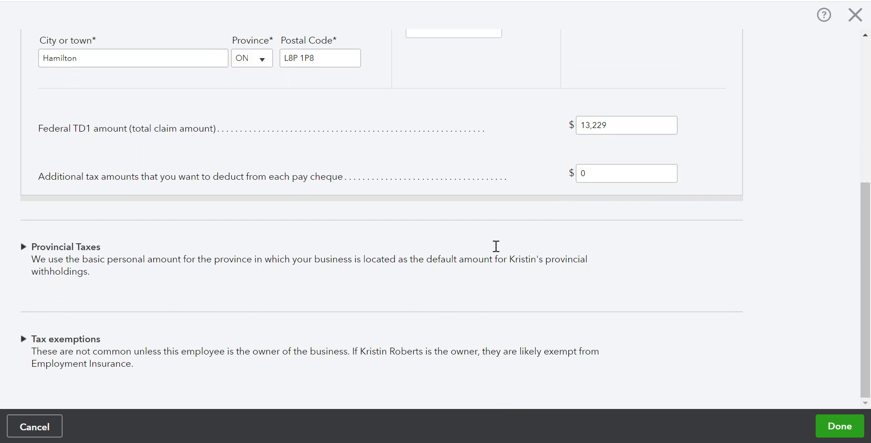
# - Expand the provincial taxes and tax exemptions to review them, and save the TD-1 form
pyautogui.click(93, 254)
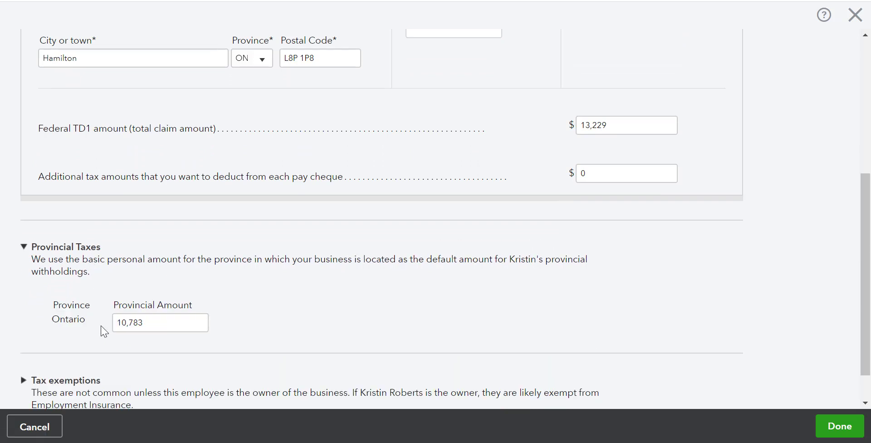
pyautogui.scroll(-1, 104, 331)
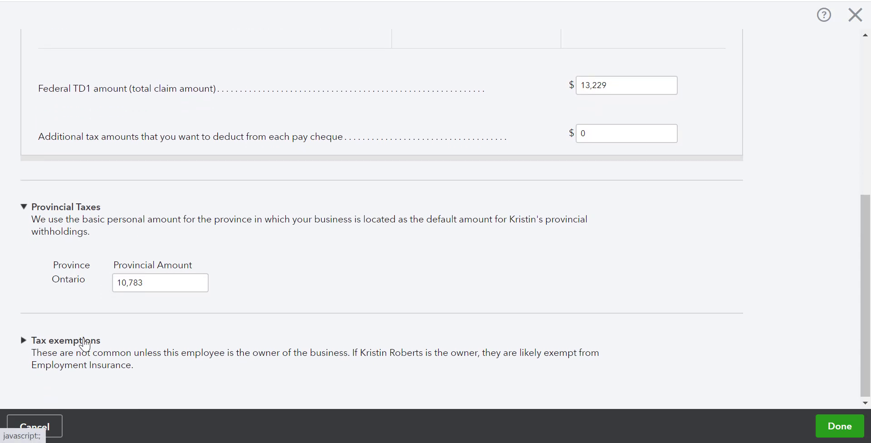
pyautogui.click(84, 343)
pyautogui.scroll(-1, 136, 339)
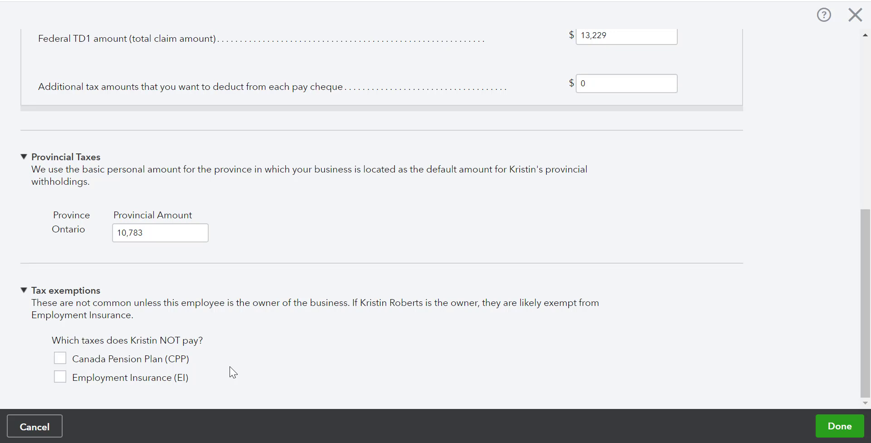
pyautogui.click(845, 429)
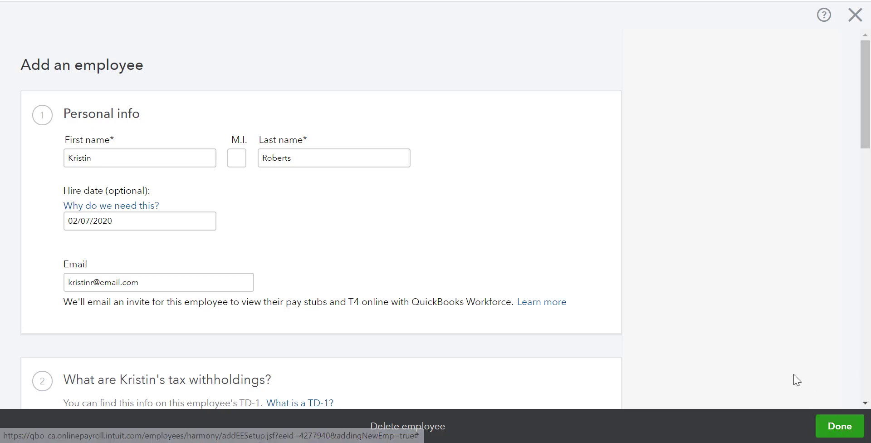
# - Create a twice-a-month pay schedule named Semi-monthly with next payday 31/07/2020 and last work day 26/07/2020, used for employees added after this one
pyautogui.scroll(-3, 794, 380)
pyautogui.scroll(-4, 798, 380)
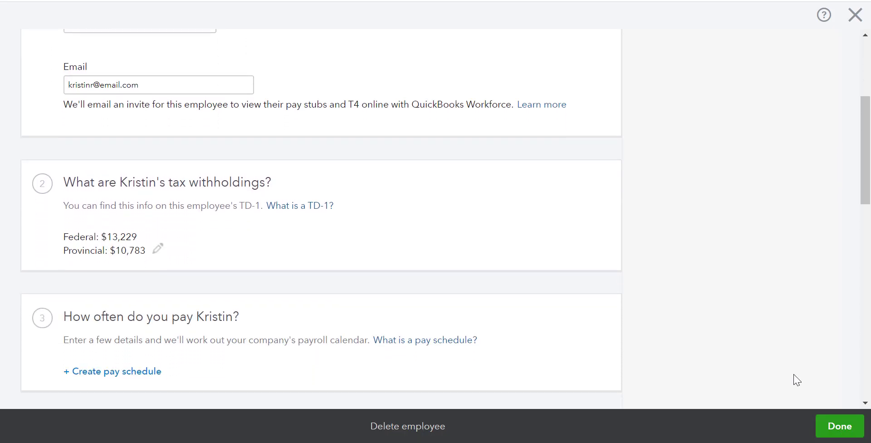
pyautogui.scroll(-3, 798, 380)
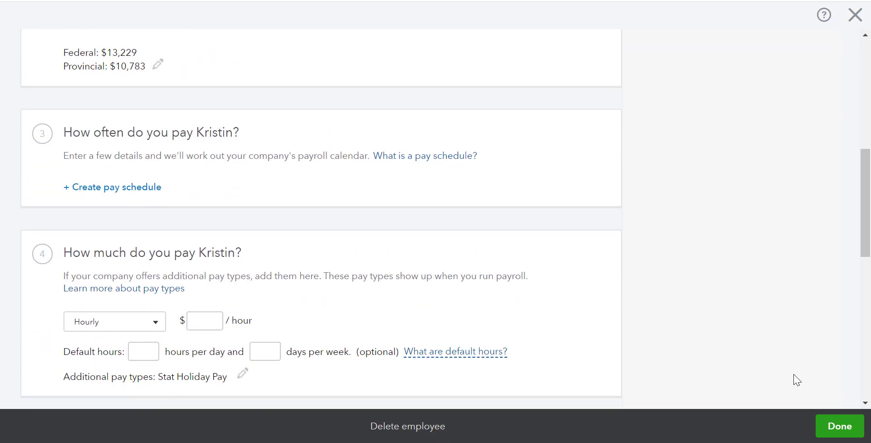
pyautogui.click(150, 187)
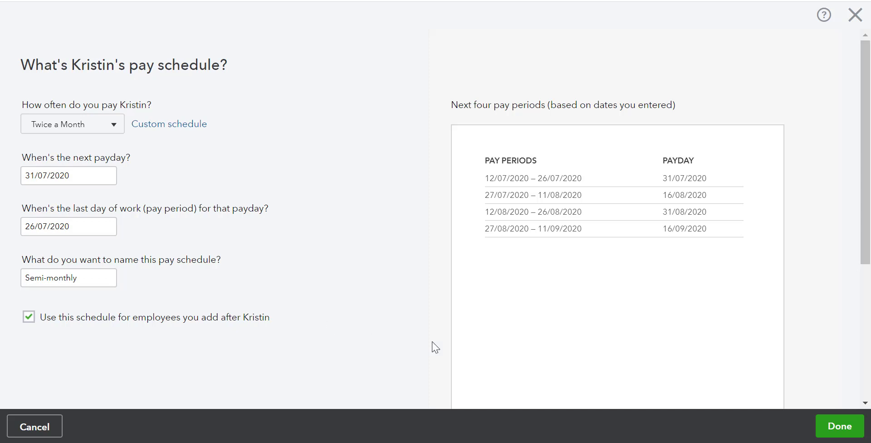
pyautogui.click(834, 427)
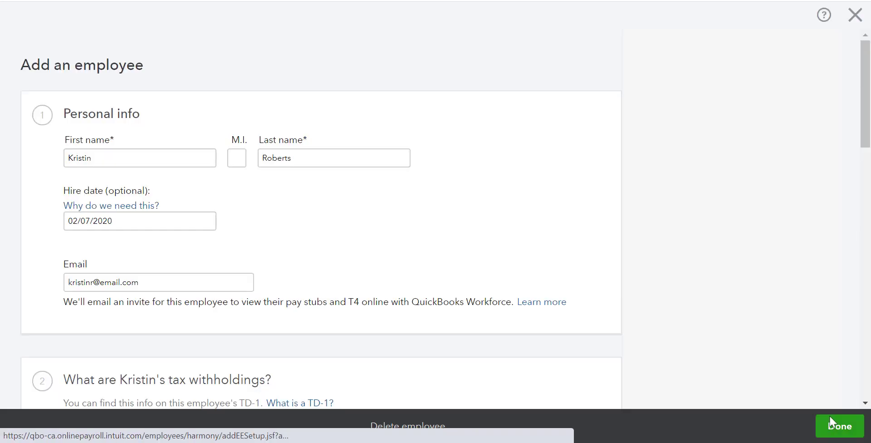
# - Set the employee's pay type to Hourly at a rate of $28 per hour
pyautogui.scroll(-12, 262, 146)
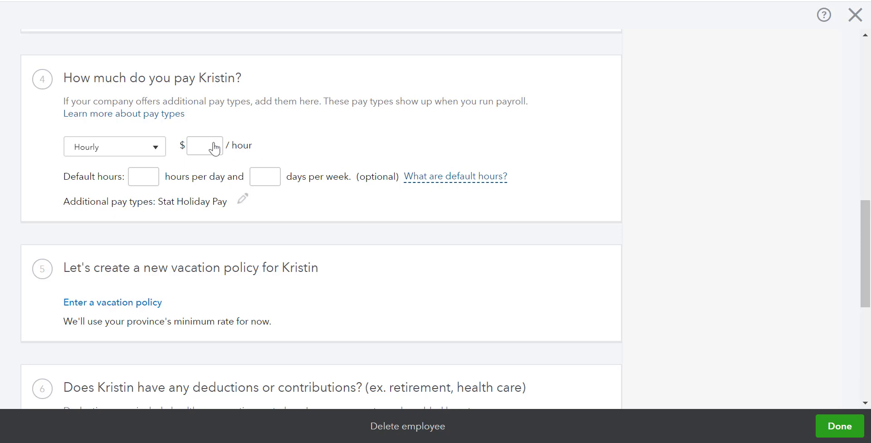
pyautogui.click(156, 147)
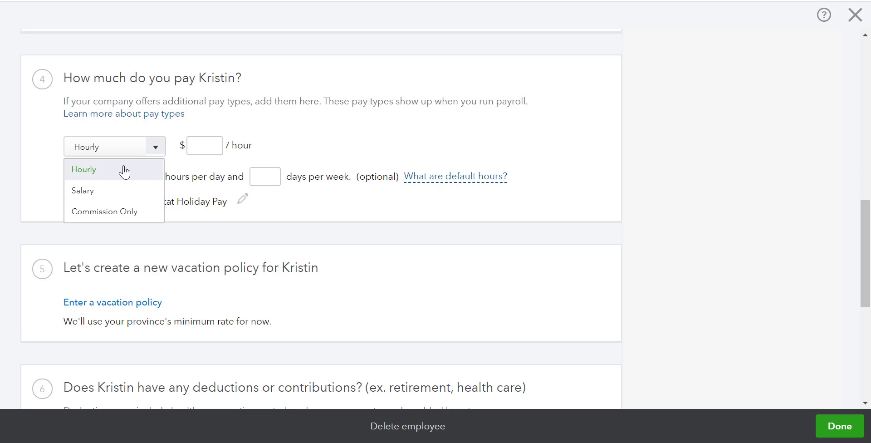
pyautogui.press('Down')
pyautogui.click(129, 170)
pyautogui.click(216, 146)
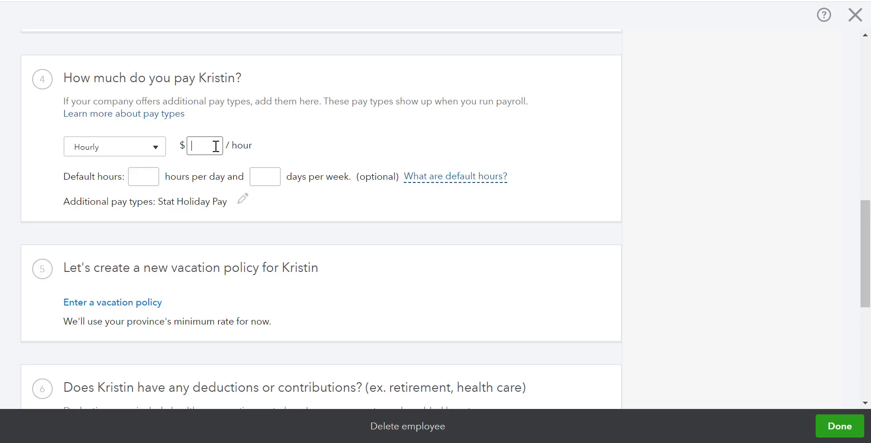
pyautogui.write('28')
pyautogui.press('Tab')
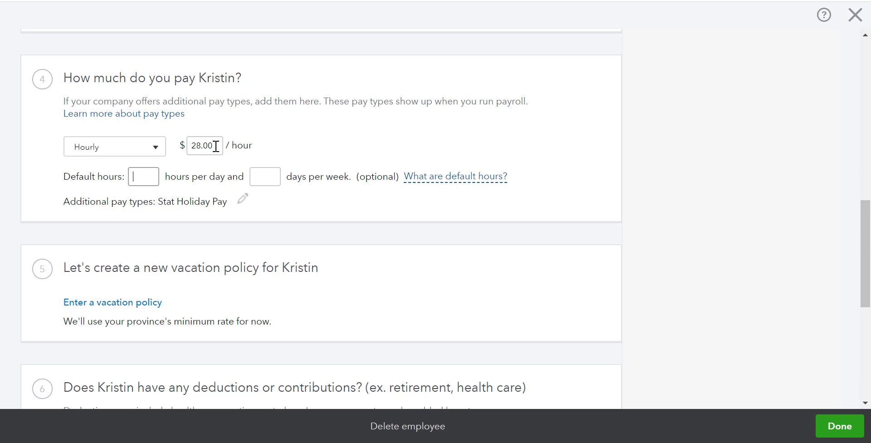
# - Add Overtime Pay, Bonus and Commission as additional pay types for the employee and save the pay settings
pyautogui.click(243, 202)
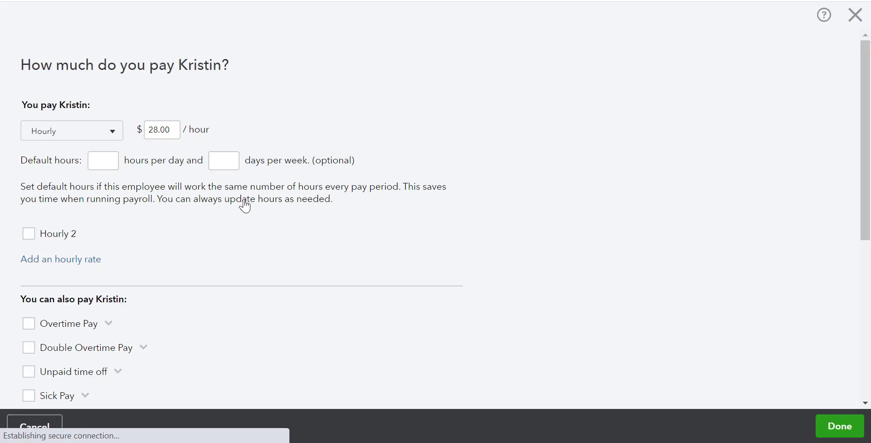
pyautogui.scroll(-4, 203, 267)
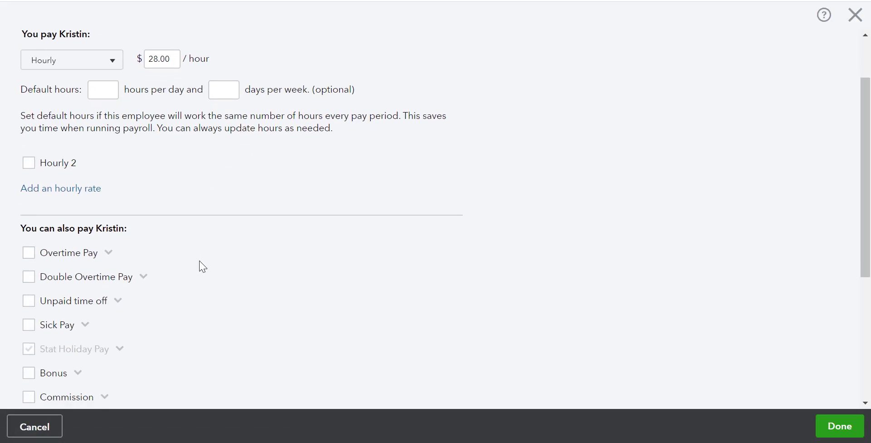
pyautogui.scroll(-1, 203, 267)
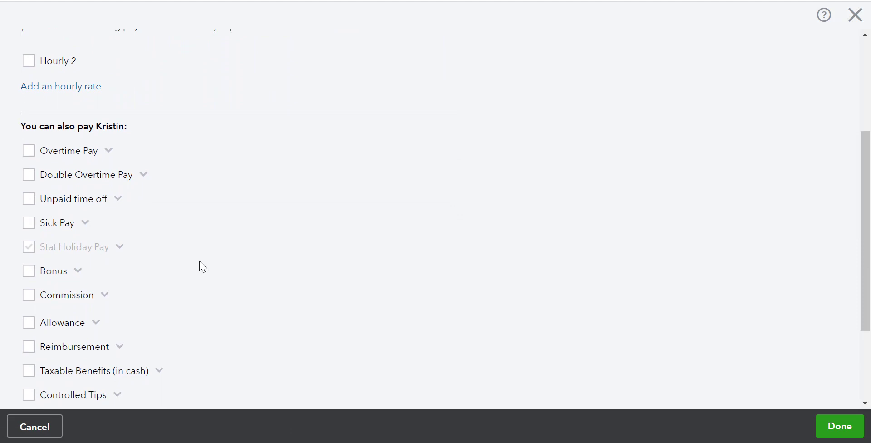
pyautogui.click(30, 150)
pyautogui.scroll(-1, 34, 155)
pyautogui.scroll(-1, 34, 155)
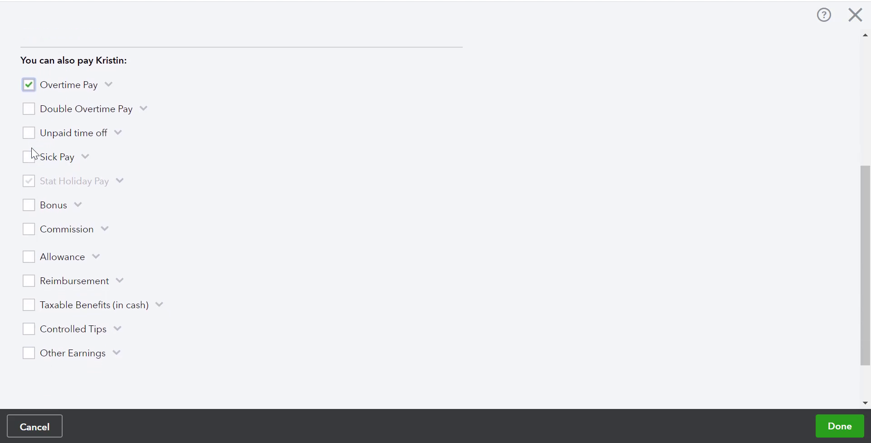
pyautogui.click(29, 207)
pyautogui.click(31, 230)
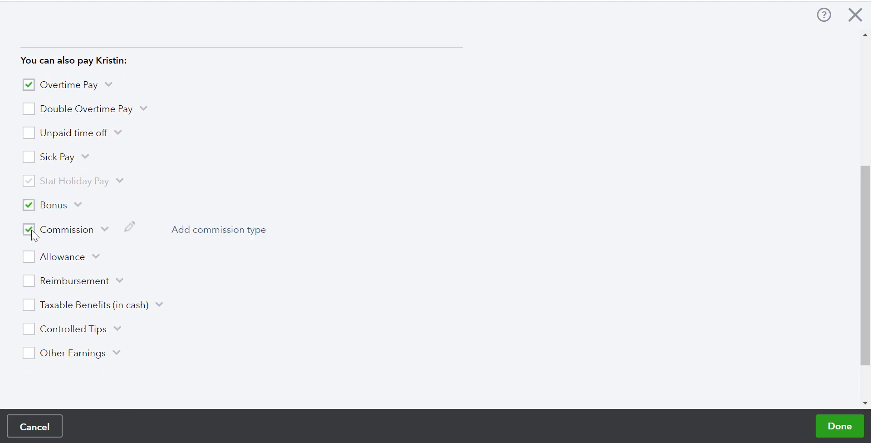
pyautogui.scroll(-2, 35, 236)
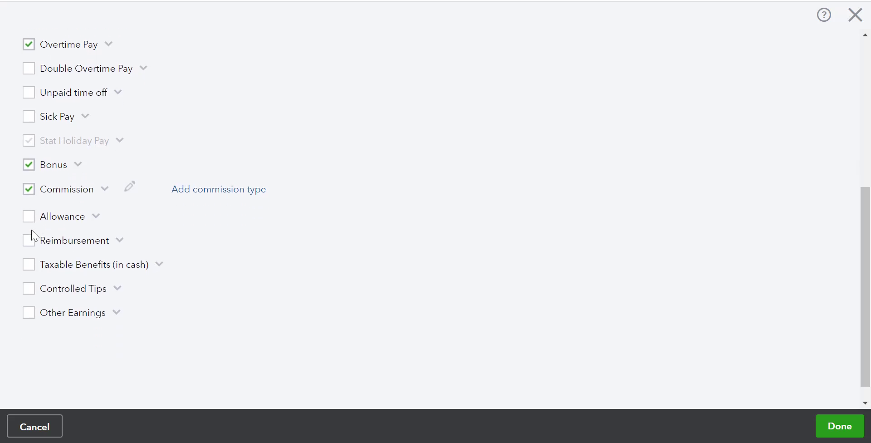
pyautogui.scroll(4, 34, 236)
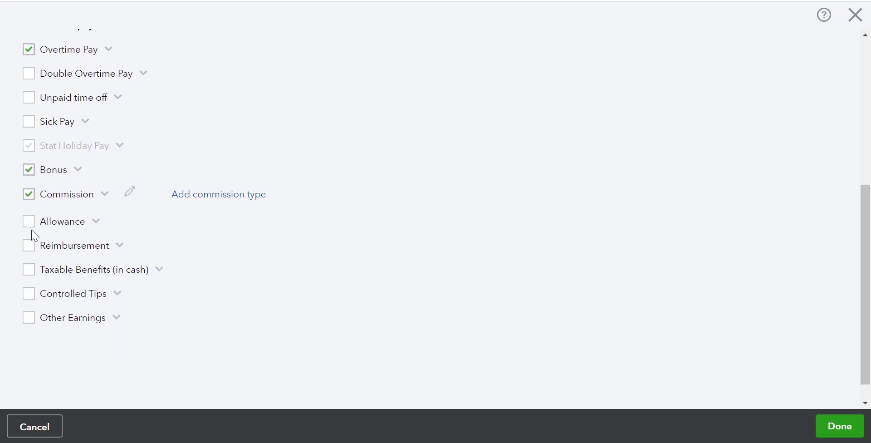
pyautogui.scroll(2, 34, 236)
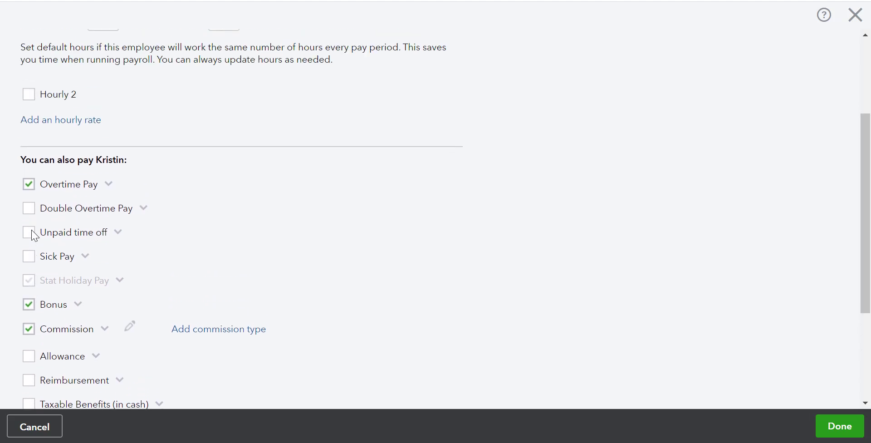
pyautogui.scroll(2, 34, 236)
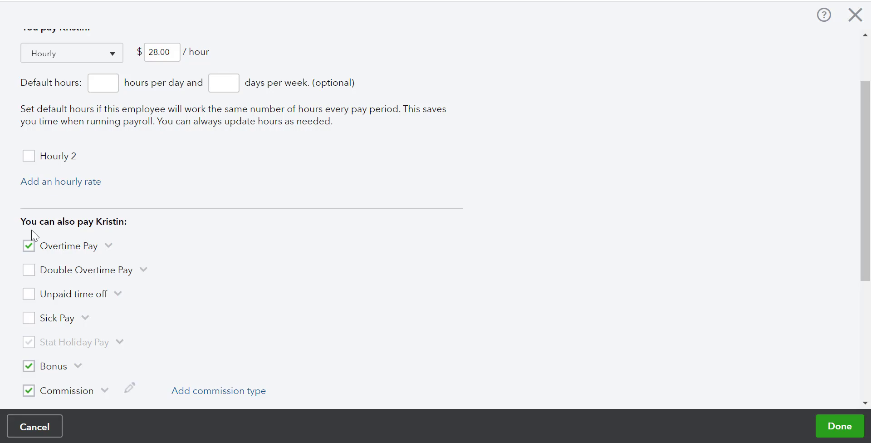
pyautogui.click(848, 429)
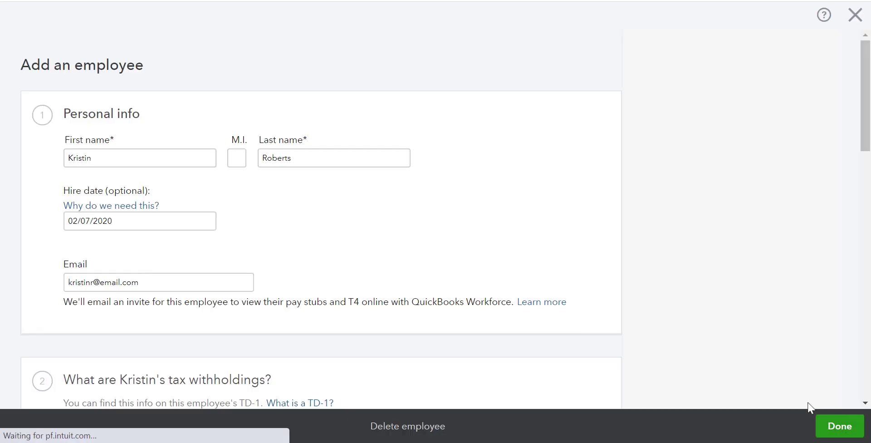
# - Start a vacation policy for the employee using Accrue vacation, with vacation time accruing at beginning of year
pyautogui.scroll(-9, 715, 356)
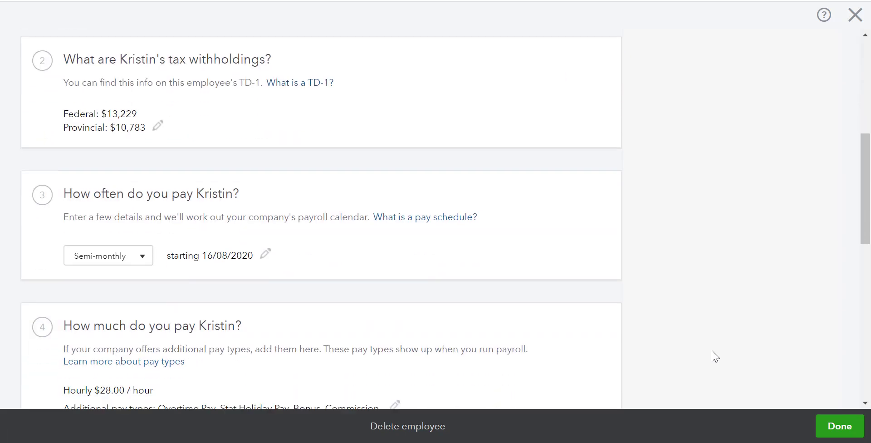
pyautogui.scroll(-4, 715, 357)
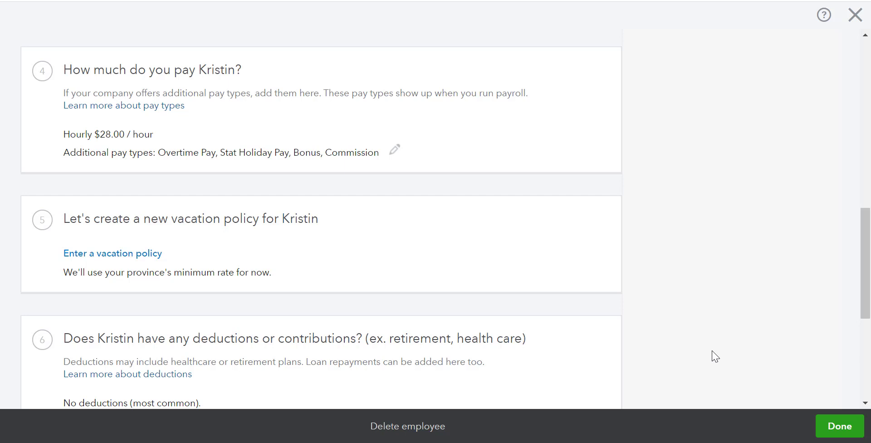
pyautogui.click(145, 254)
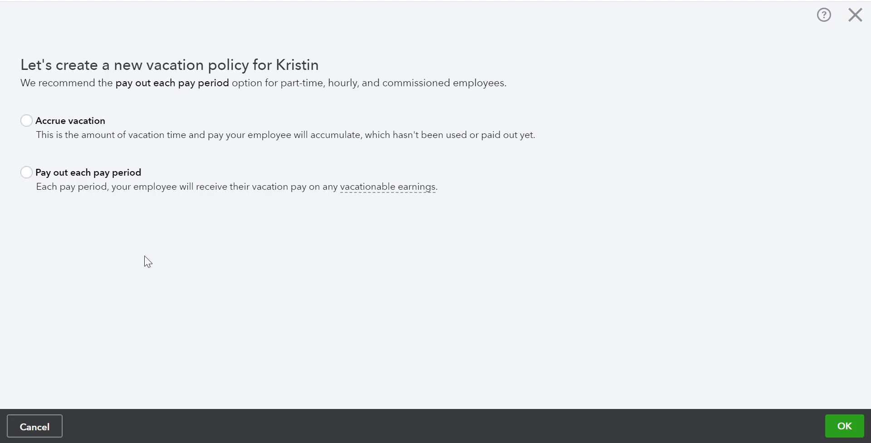
pyautogui.click(26, 121)
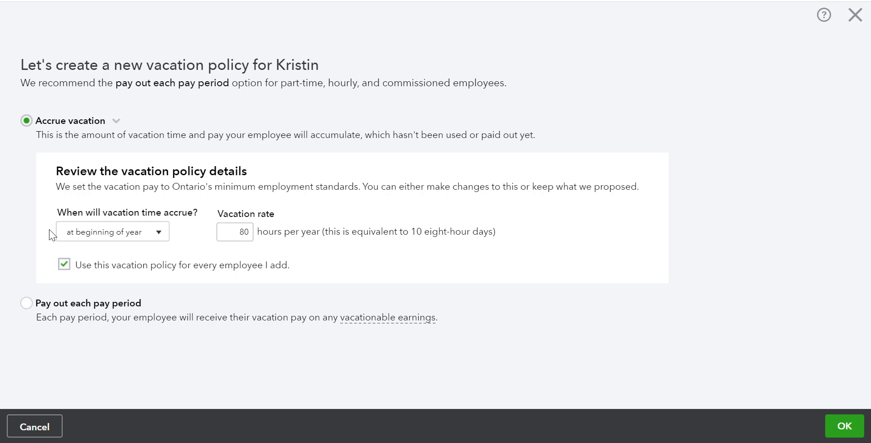
pyautogui.click(160, 233)
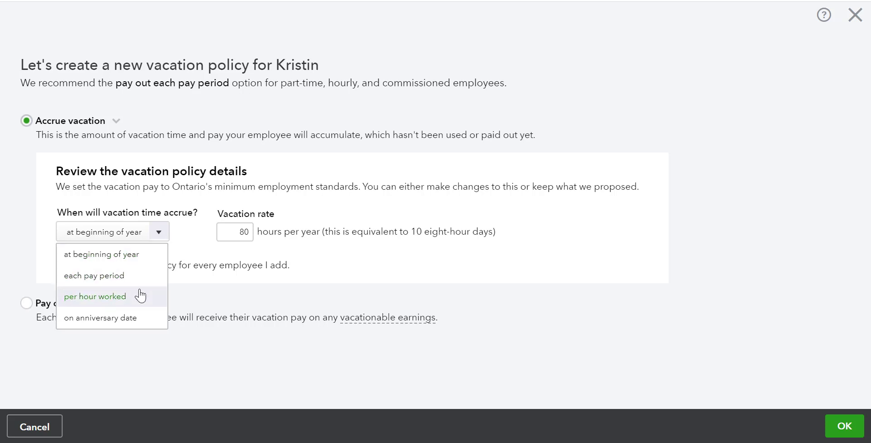
pyautogui.press('Down')
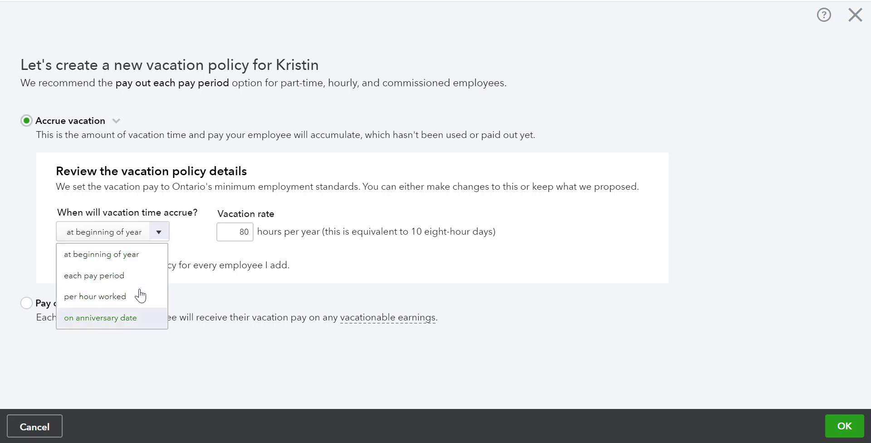
pyautogui.click(150, 254)
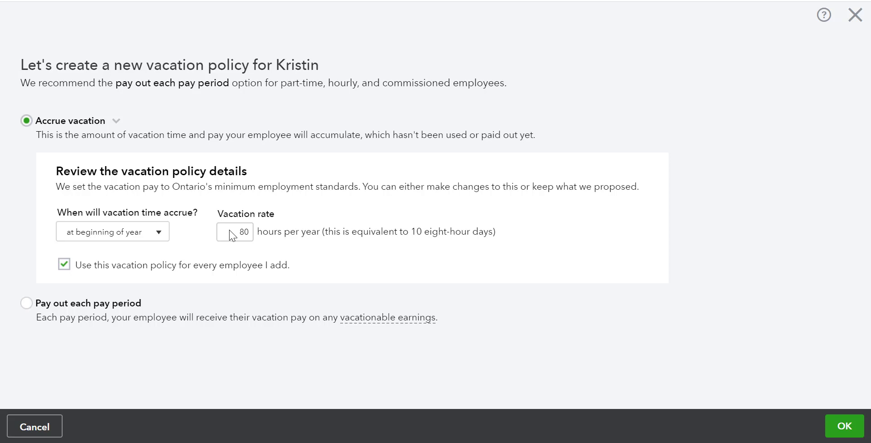
# - Save the vacation policy and go to the deductions and contributions section of the employee details
pyautogui.click(857, 429)
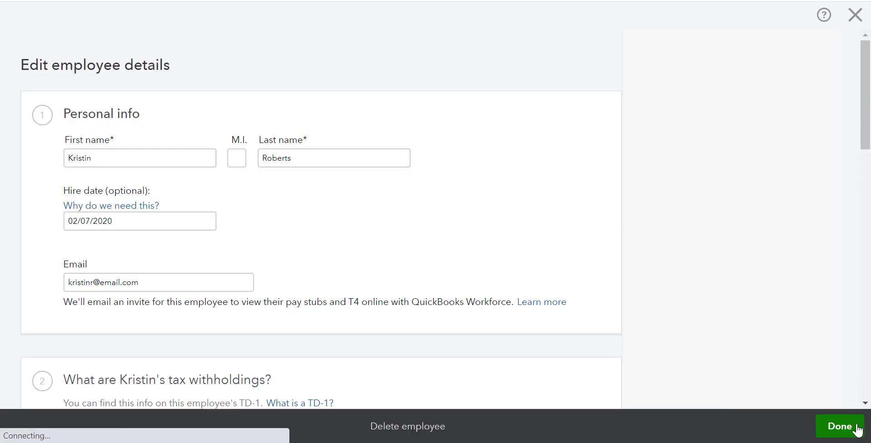
pyautogui.scroll(-10, 746, 353)
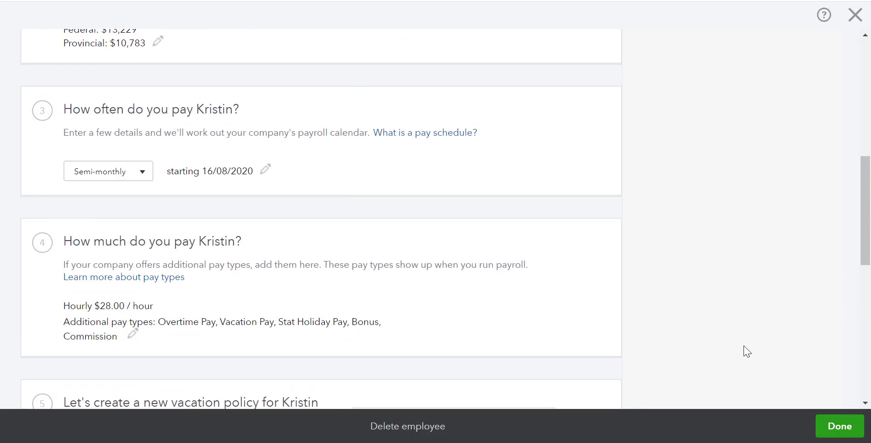
pyautogui.scroll(-5, 746, 352)
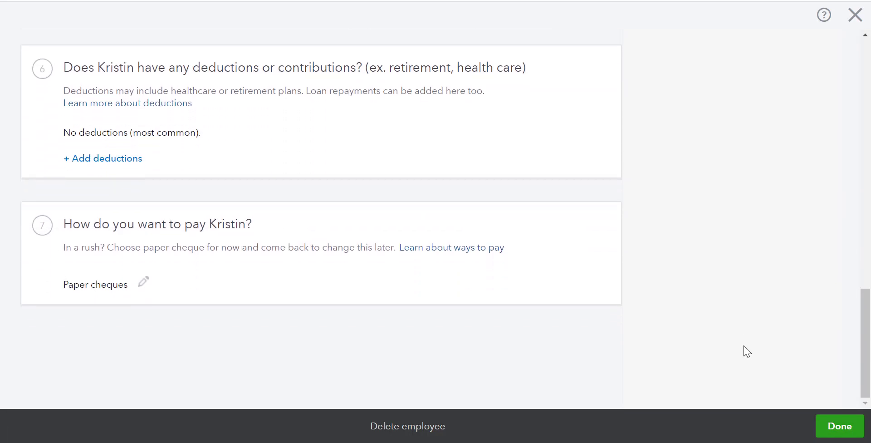
pyautogui.scroll(2, 746, 352)
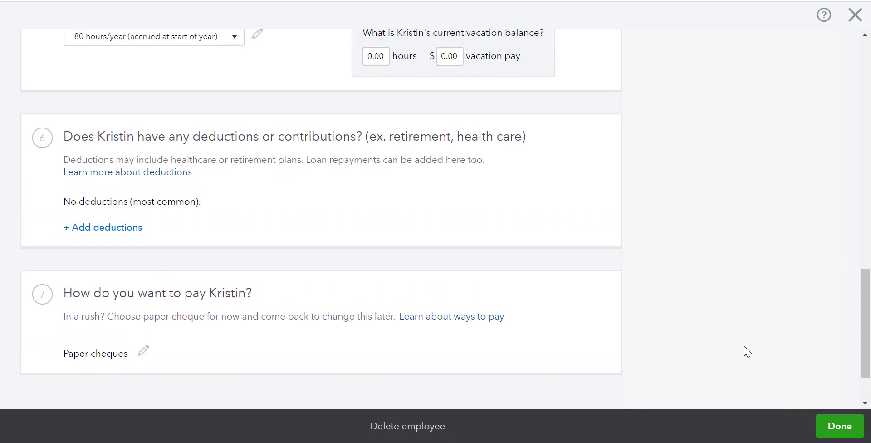
pyautogui.scroll(1, 748, 352)
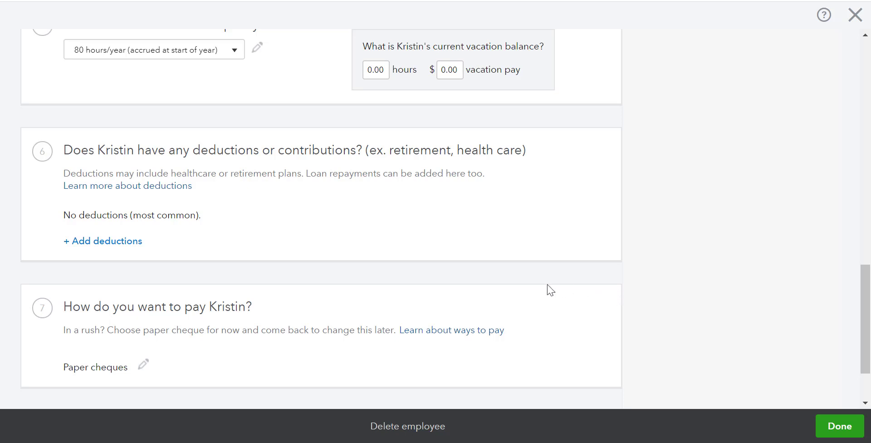
# - Add a Retirement Plans deduction for the employee, of type Registered Retirement Savings Plan, with Canada Life as the provider
pyautogui.click(121, 241)
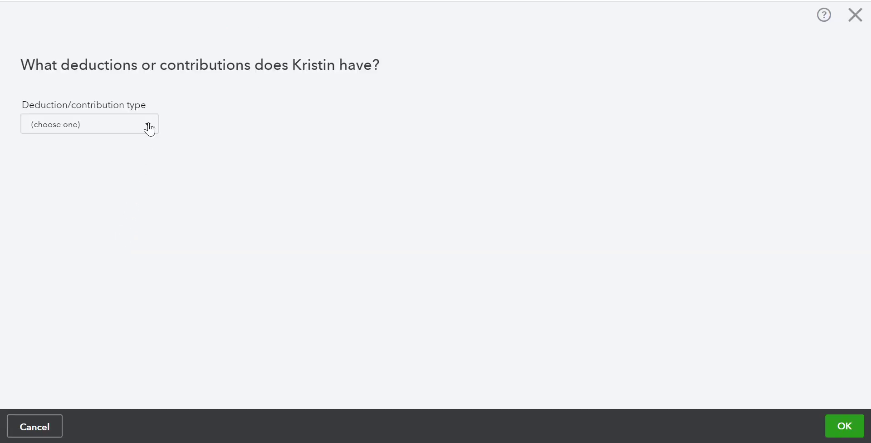
pyautogui.click(149, 127)
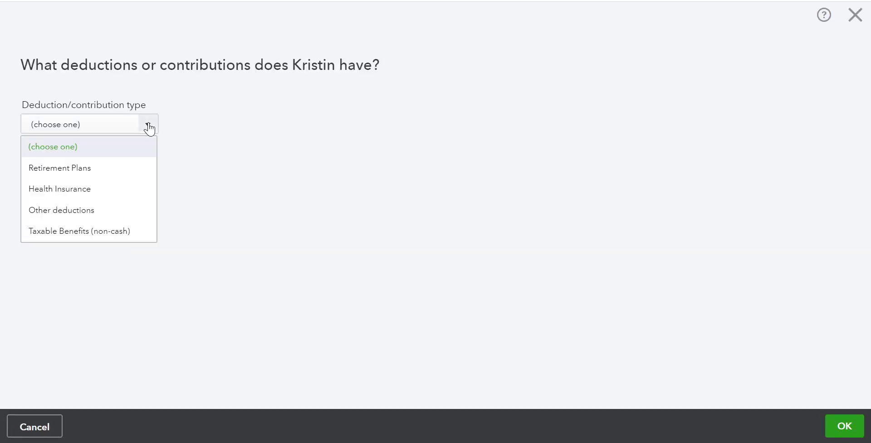
pyautogui.click(111, 168)
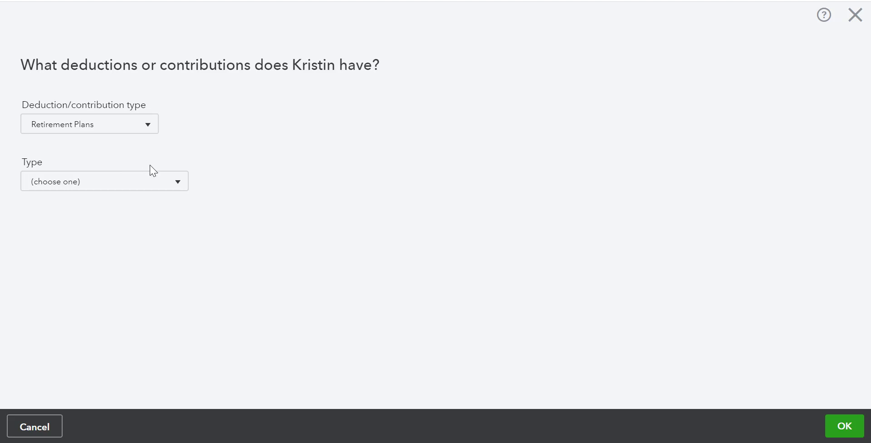
pyautogui.click(173, 181)
pyautogui.click(176, 184)
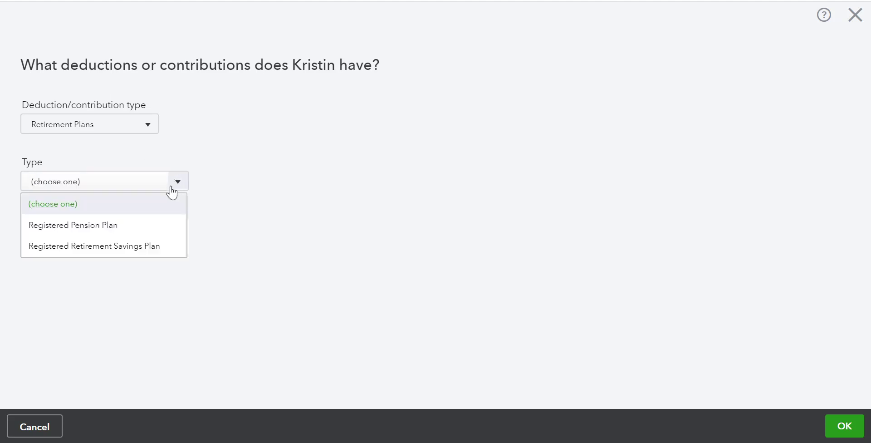
pyautogui.click(143, 248)
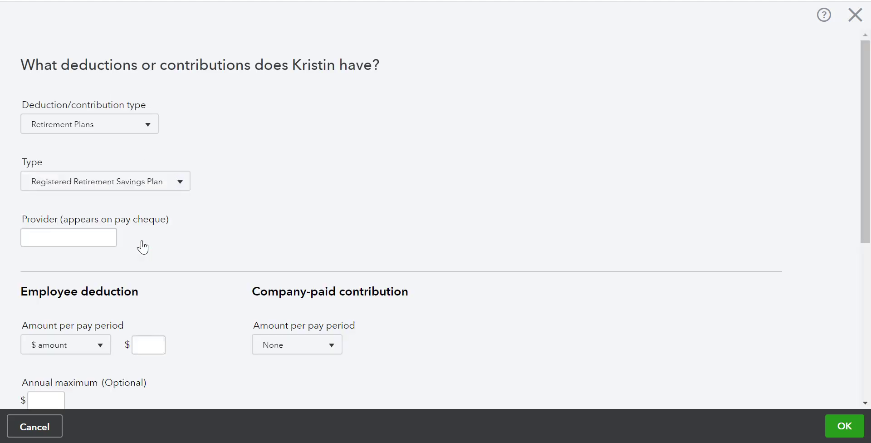
pyautogui.click(101, 236)
pyautogui.write('Canada Life')
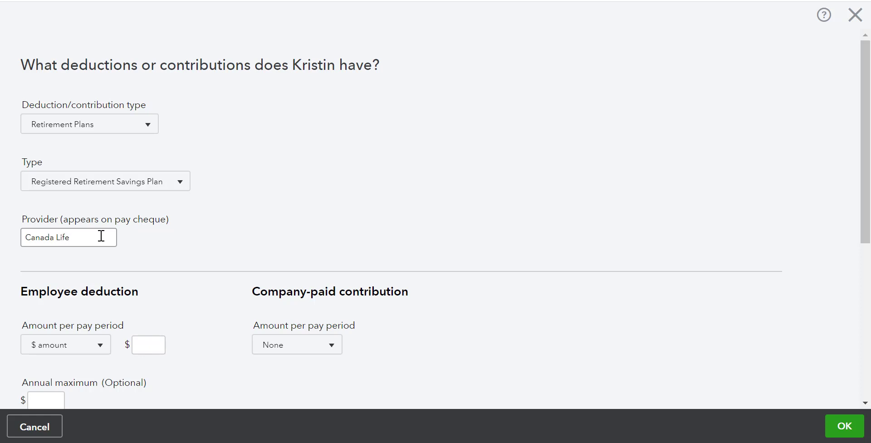
# - Set the employee deduction to a fixed amount of $100 per pay period, leaving its annual maximum blank
pyautogui.scroll(-3, 101, 235)
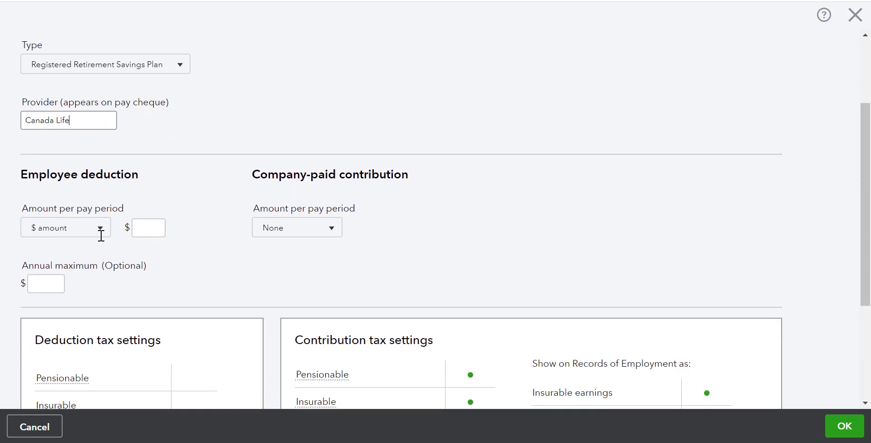
pyautogui.click(148, 225)
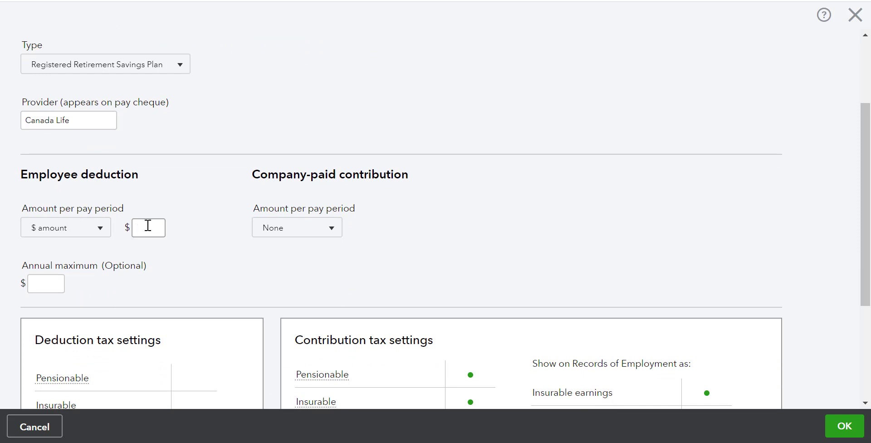
pyautogui.write('100')
pyautogui.click(54, 283)
# - Set the company-paid contribution to a dollar amount of $100 per pay period with a $2500 annual maximum, and save the deduction
pyautogui.click(332, 228)
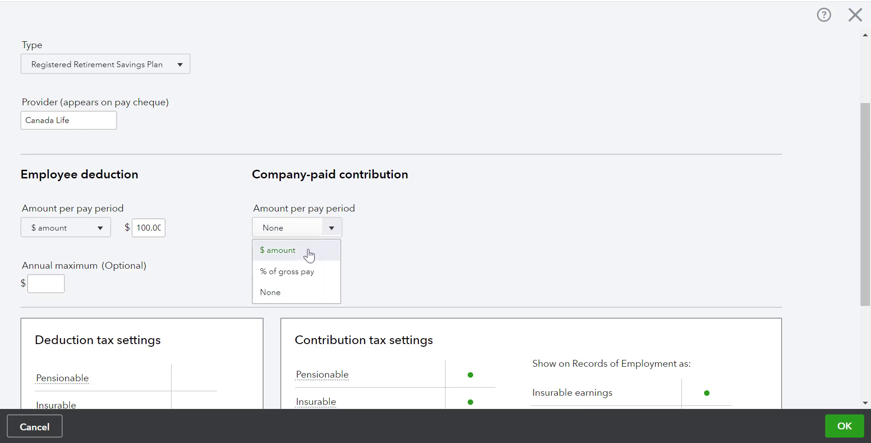
pyautogui.click(308, 256)
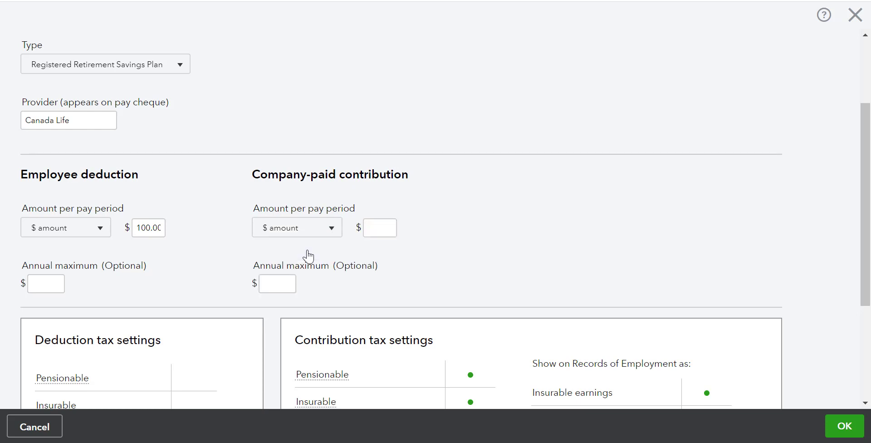
pyautogui.click(377, 230)
pyautogui.write('100')
pyautogui.press('Tab')
pyautogui.write('2500')
pyautogui.scroll(-3, 378, 229)
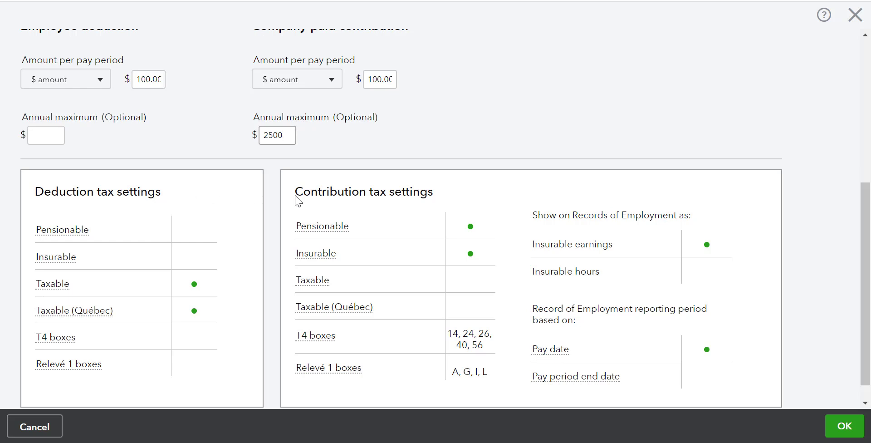
pyautogui.scroll(-1, 296, 197)
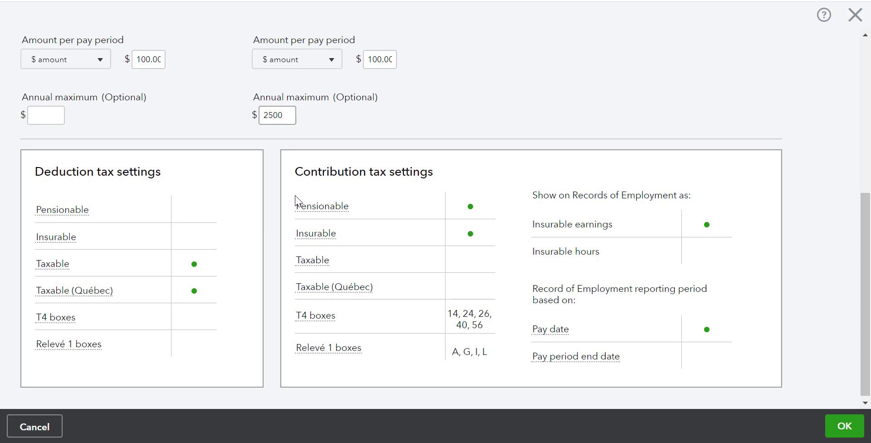
pyautogui.click(843, 427)
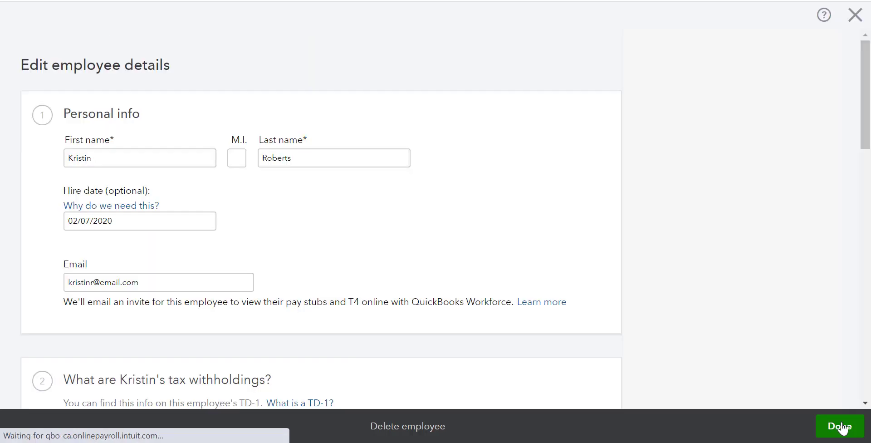
# - Keep paper cheques as the employee's payment method and finish the employee setup
pyautogui.scroll(-9, 820, 372)
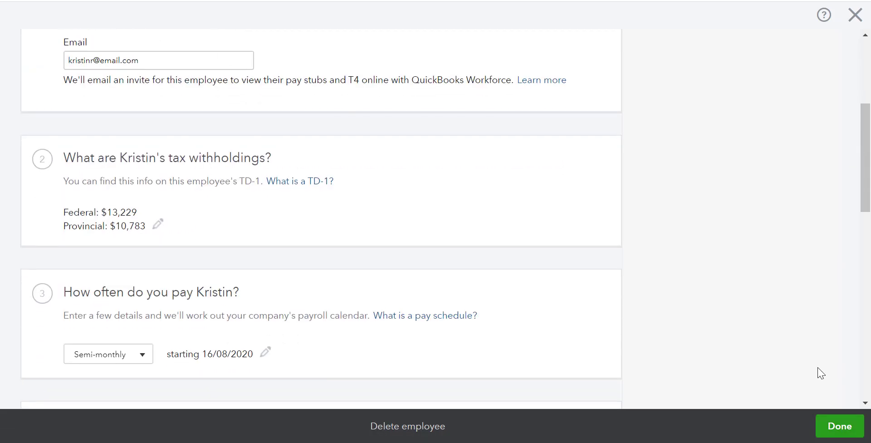
pyautogui.scroll(-7, 821, 373)
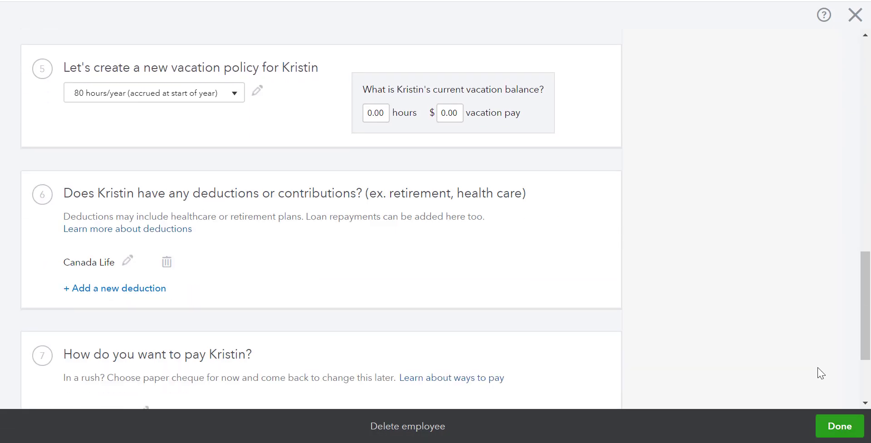
pyautogui.scroll(-2, 821, 373)
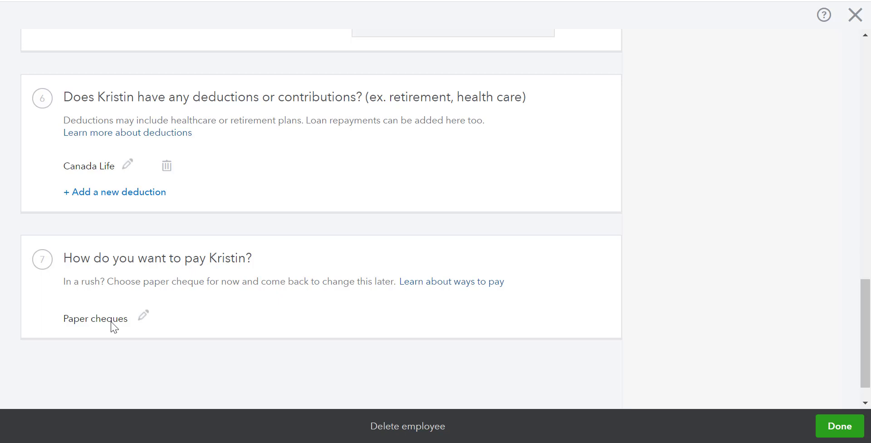
pyautogui.click(838, 426)
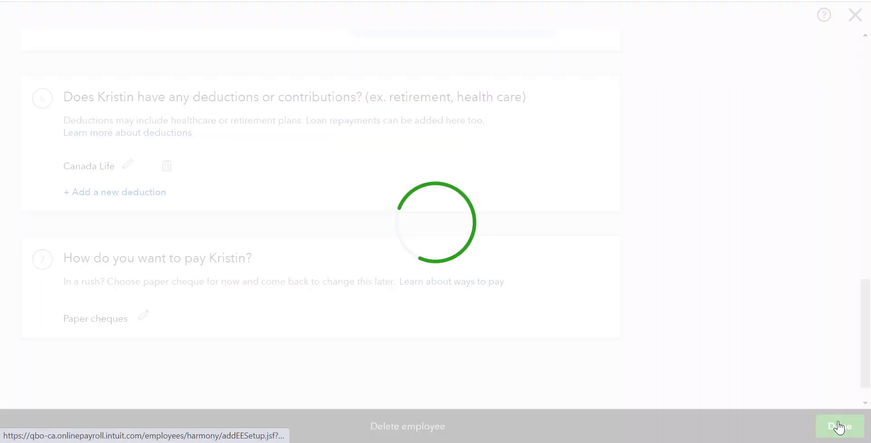